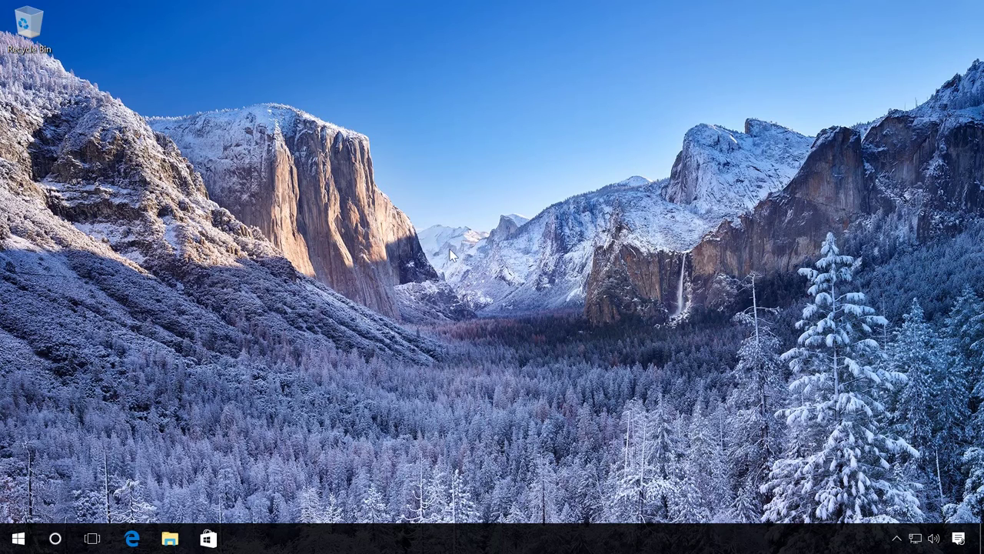
Create a desktop folder named spec-komp.{ED7BA470-8E54-465E-825C-99712043E01C}.
right_click(445, 243)
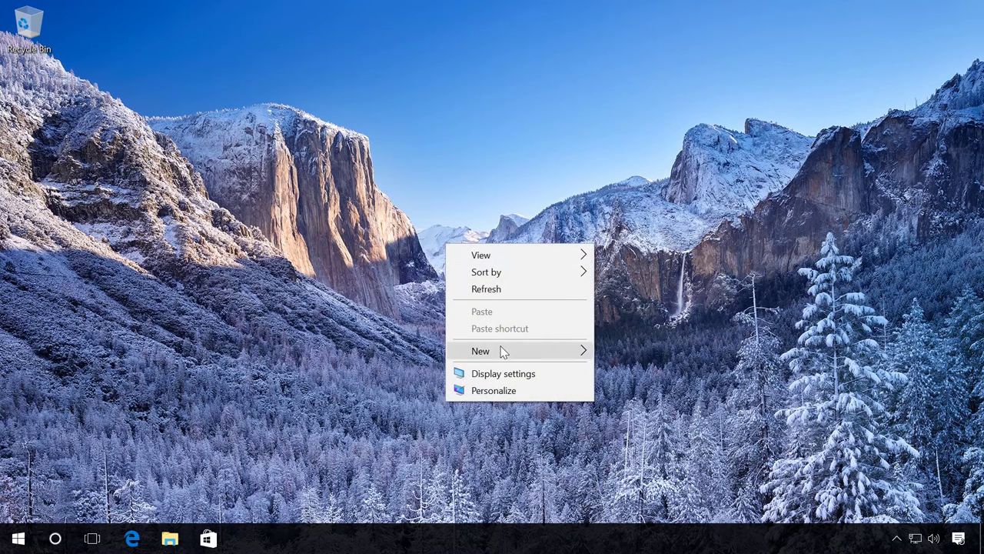
mouse_move(506, 352)
left_click(630, 352)
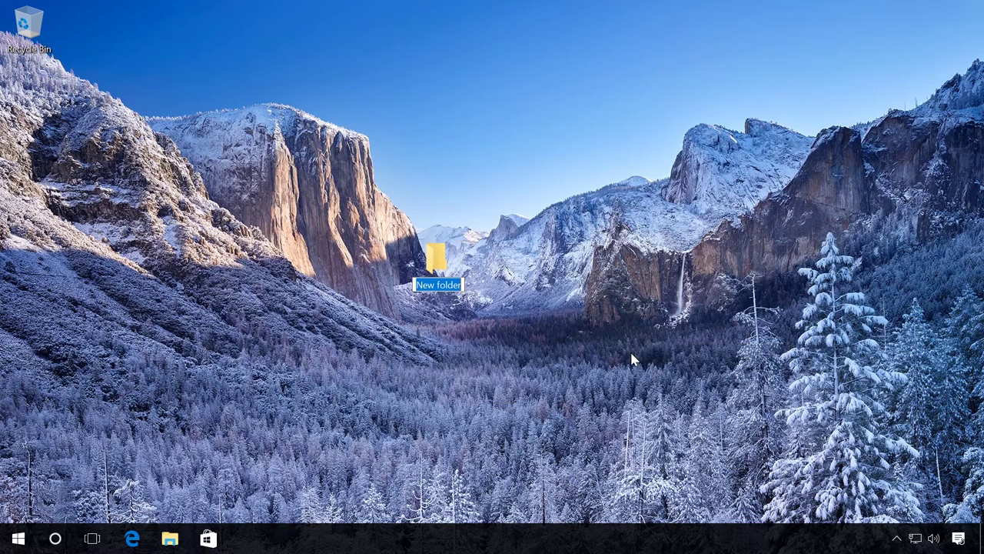
type("{ED7BA470-8E54-465E-825C-99712043E01C}")
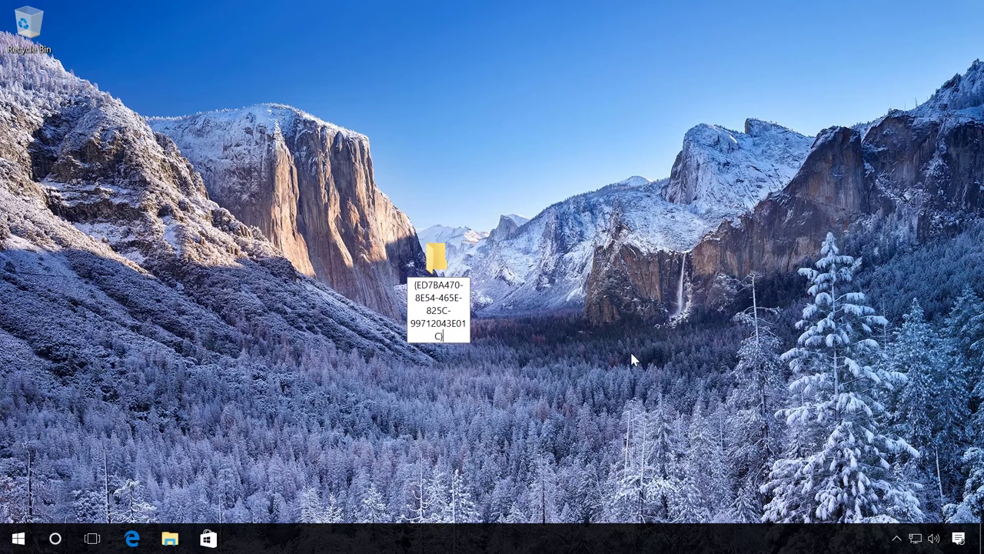
key("Return")
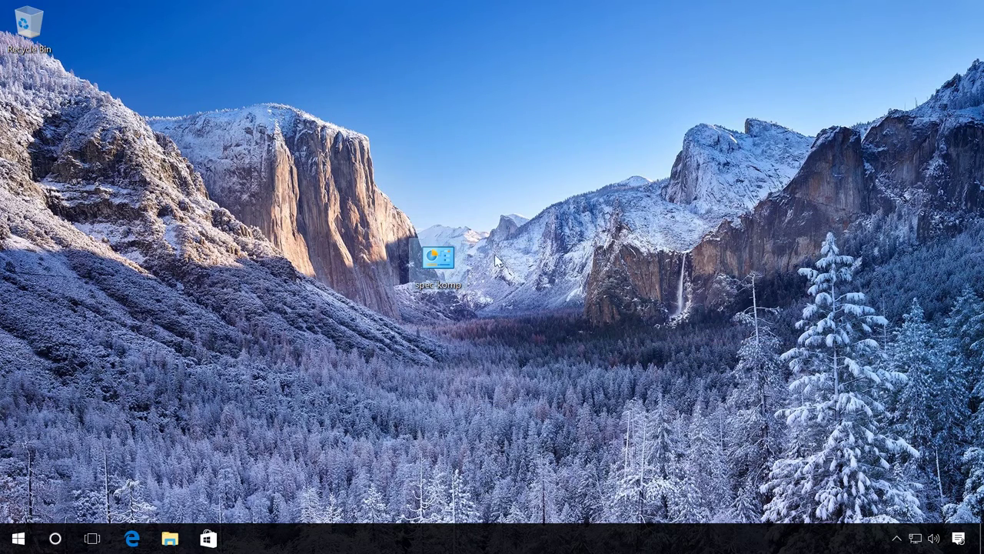
Open the spec-komp folder in a maximized window and look through its grouped list of system settings.
double_click(446, 261)
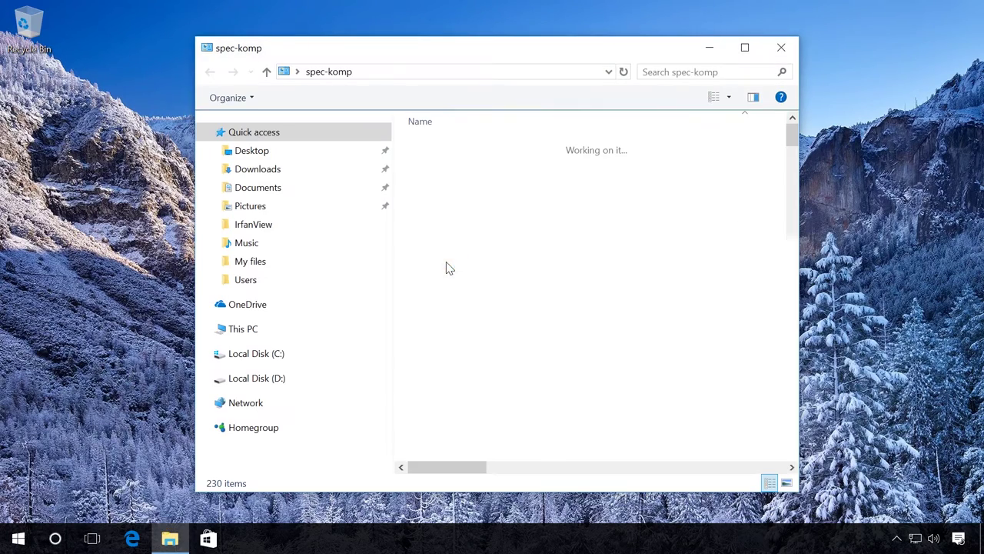
left_click(744, 51)
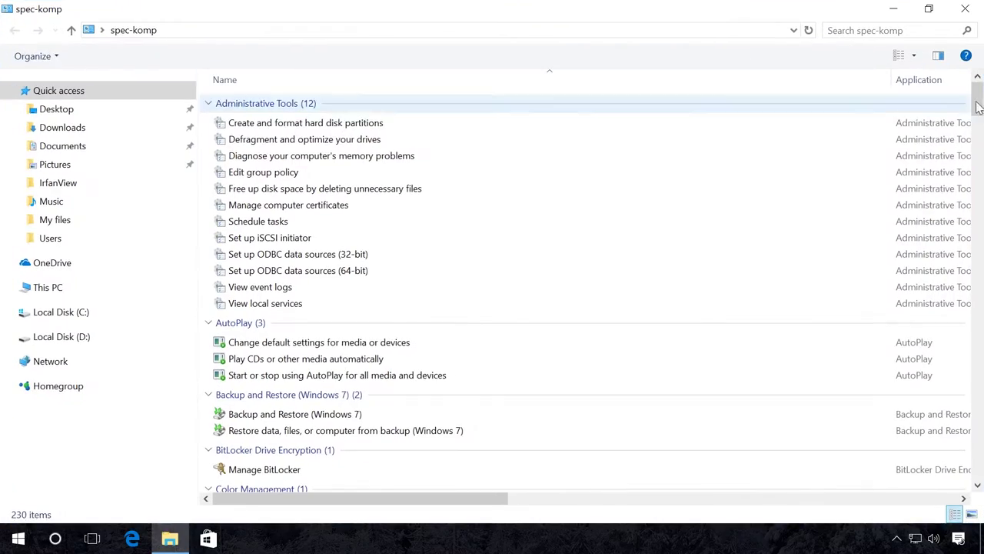
left_click_drag(979, 104, 978, 239)
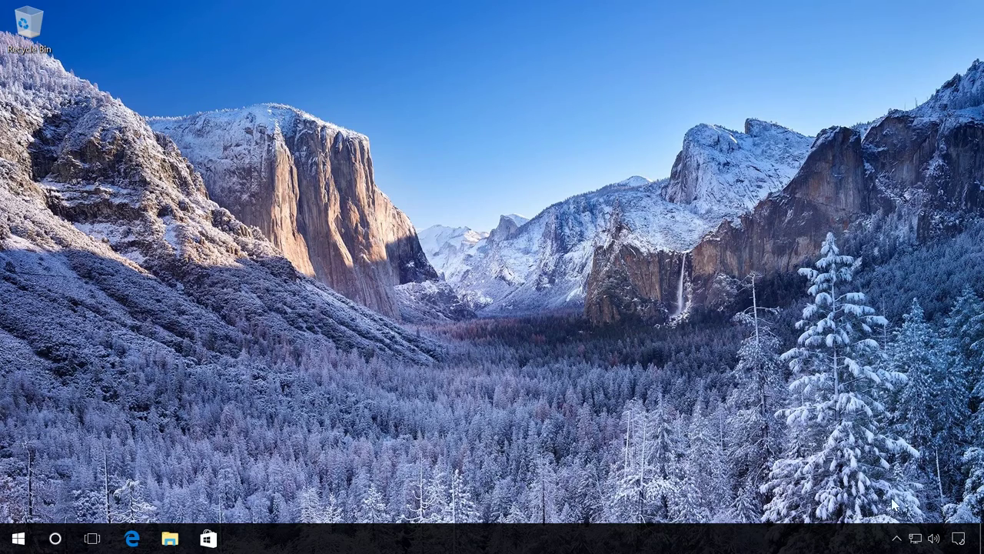
Turn on Cloud-based Protection in the Windows Defender settings under Update & security.
left_click(958, 539)
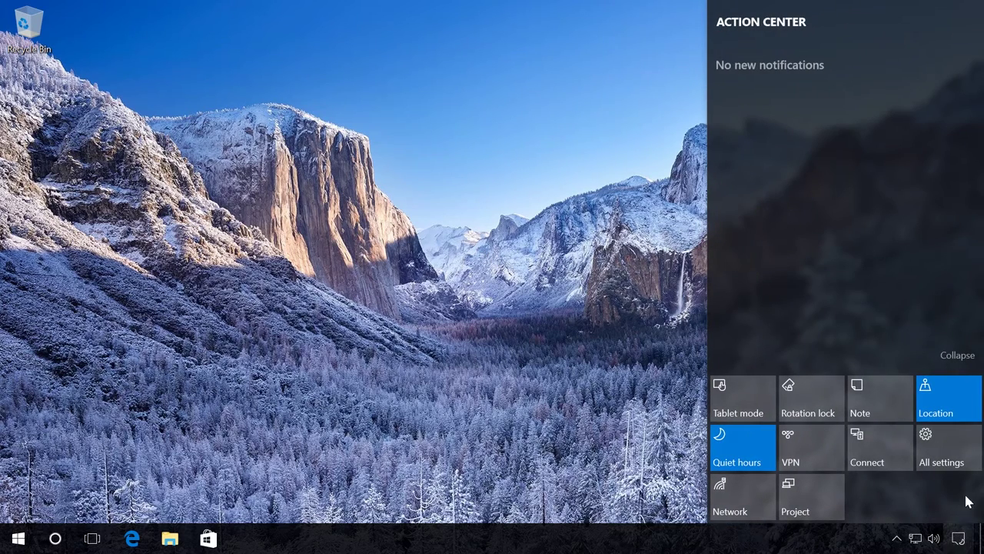
left_click(956, 464)
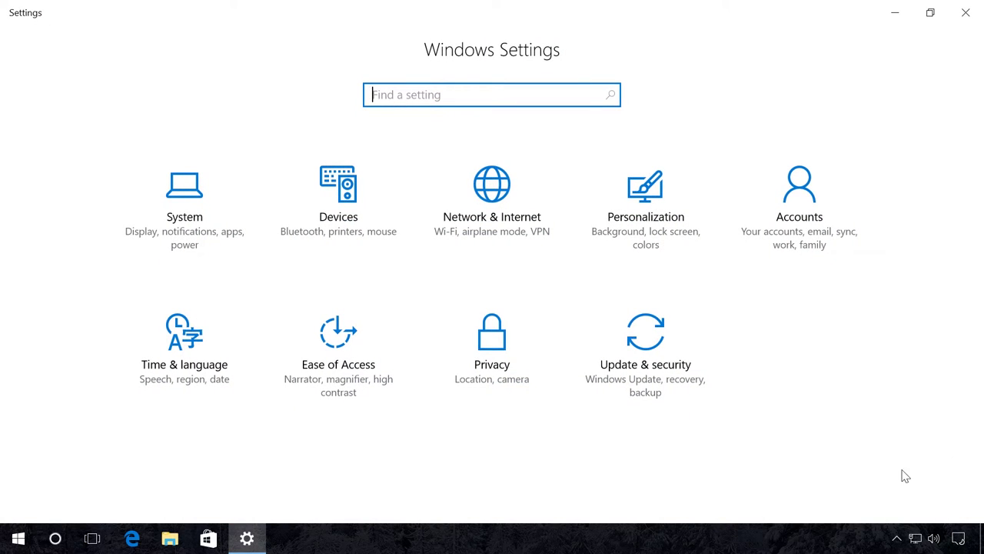
left_click(642, 370)
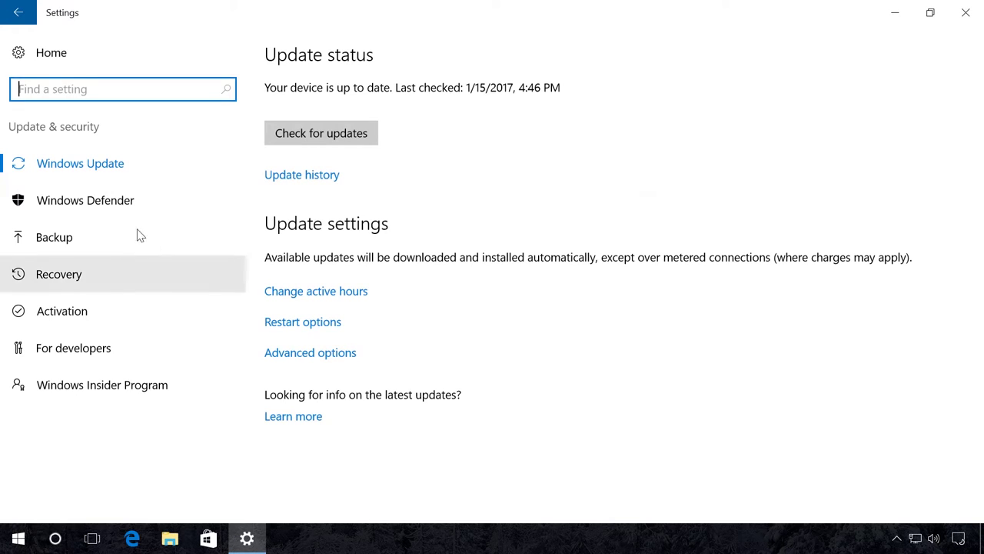
left_click(99, 211)
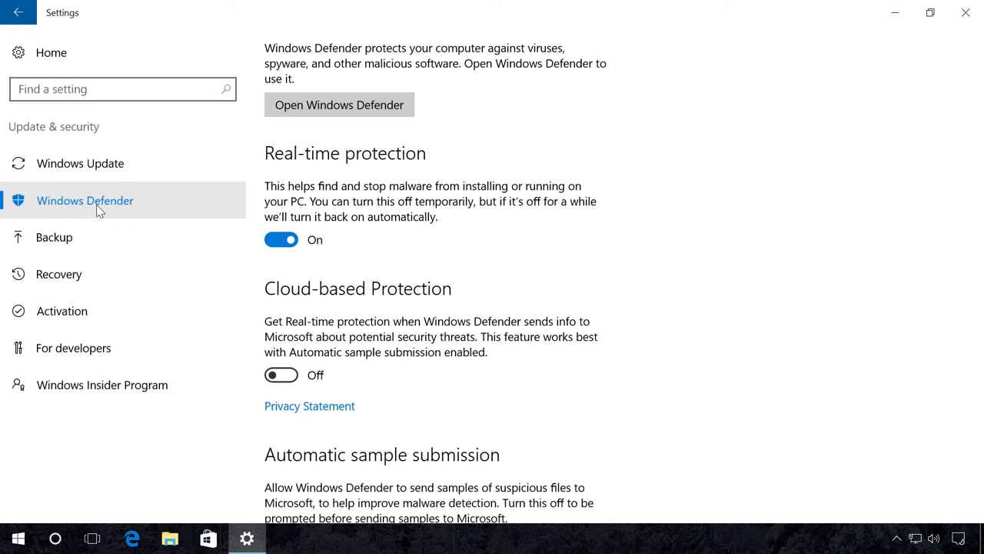
left_click(289, 380)
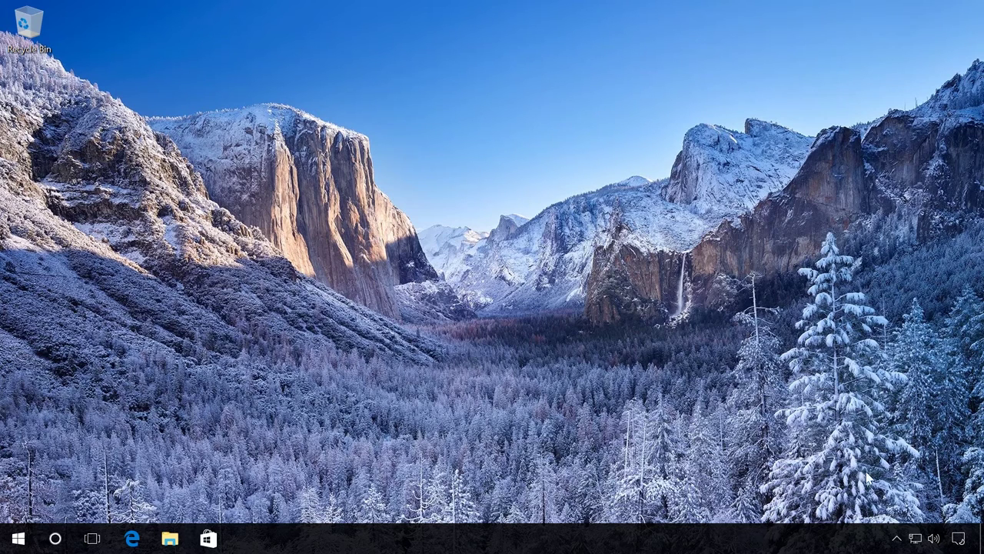
Open the options for how updates are delivered, found in the advanced options of Windows Update.
left_click(960, 538)
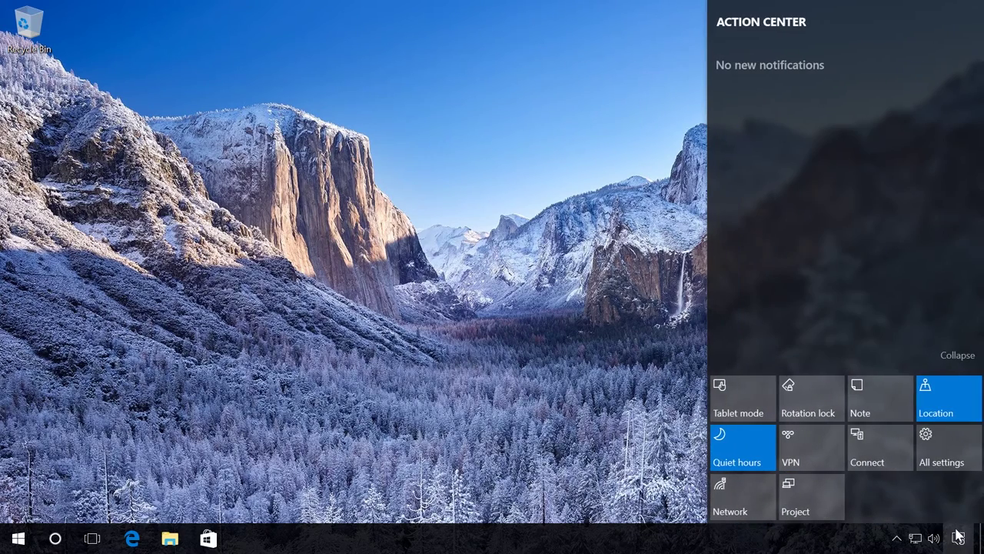
left_click(944, 460)
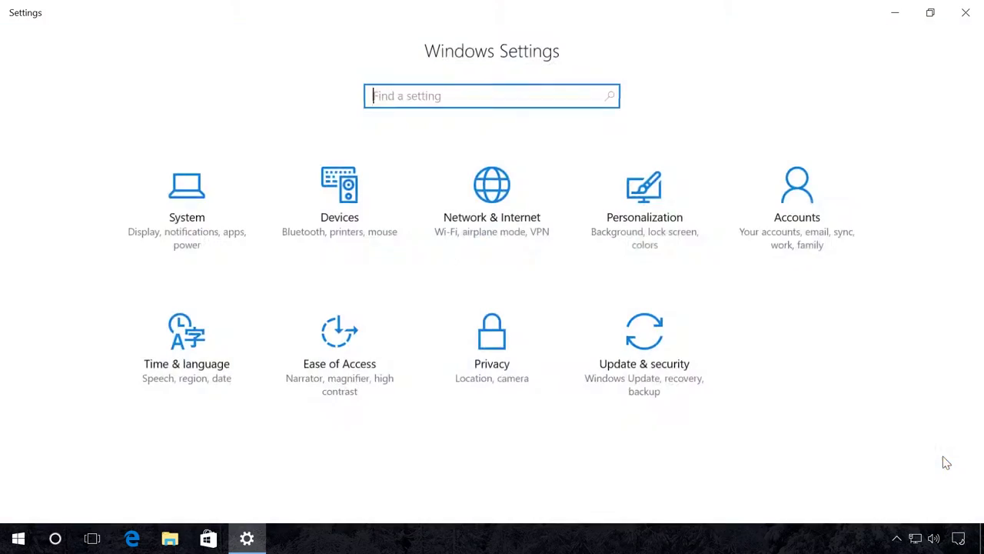
left_click(650, 366)
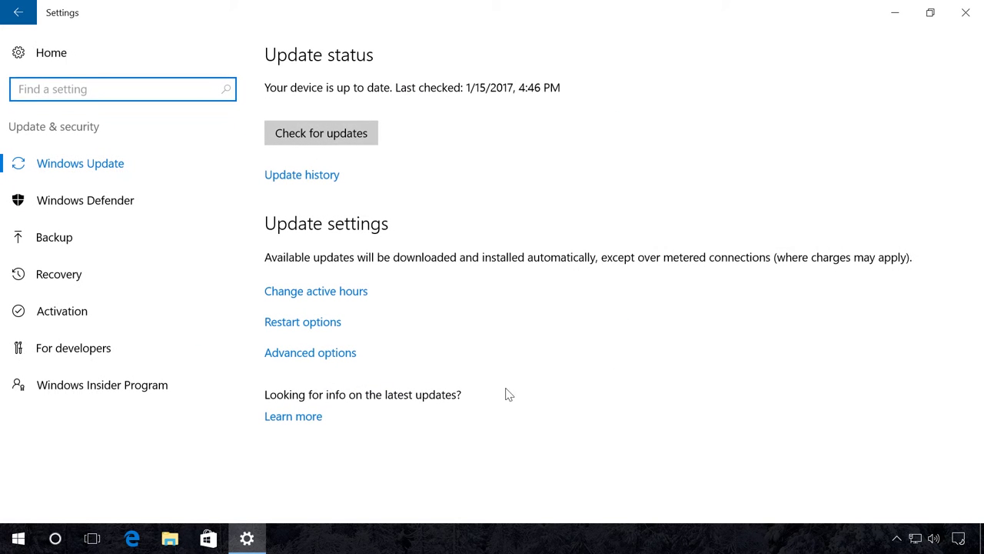
left_click(336, 354)
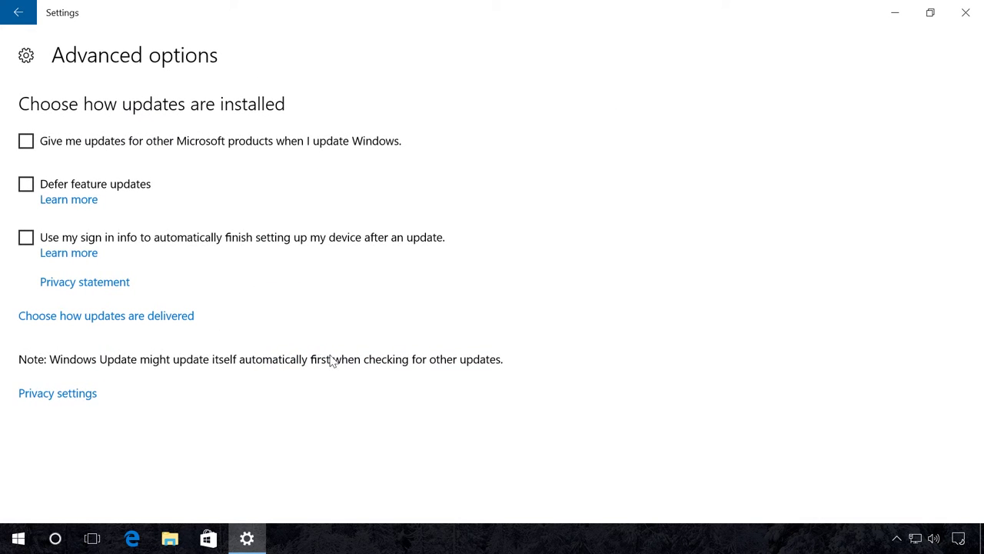
left_click(127, 316)
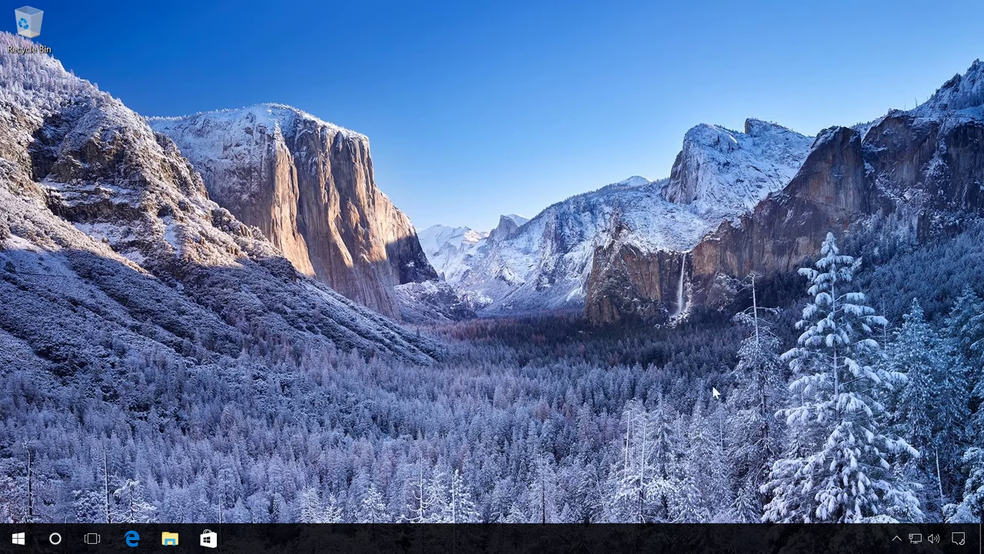
Look through the list of installed programs in the system's Apps & features settings.
left_click(958, 539)
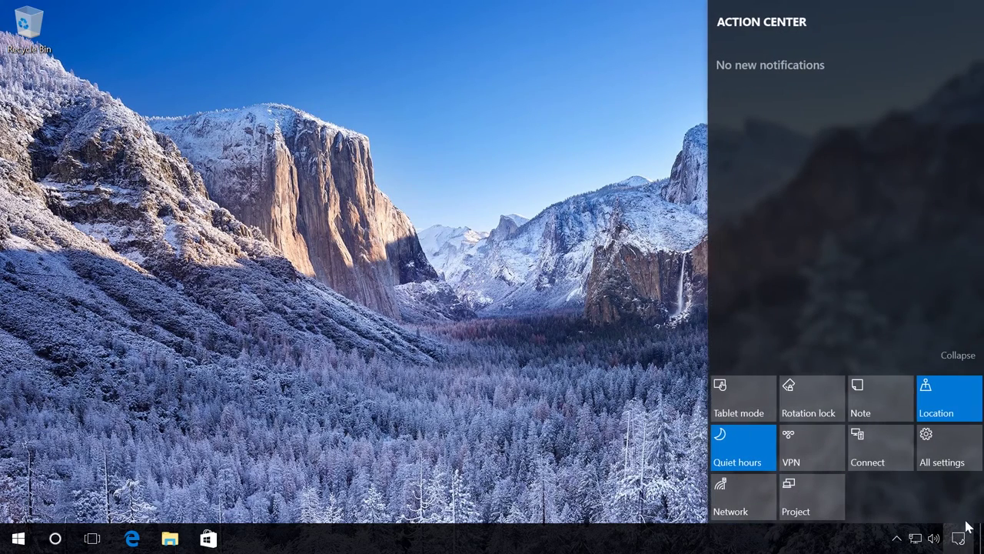
left_click(960, 461)
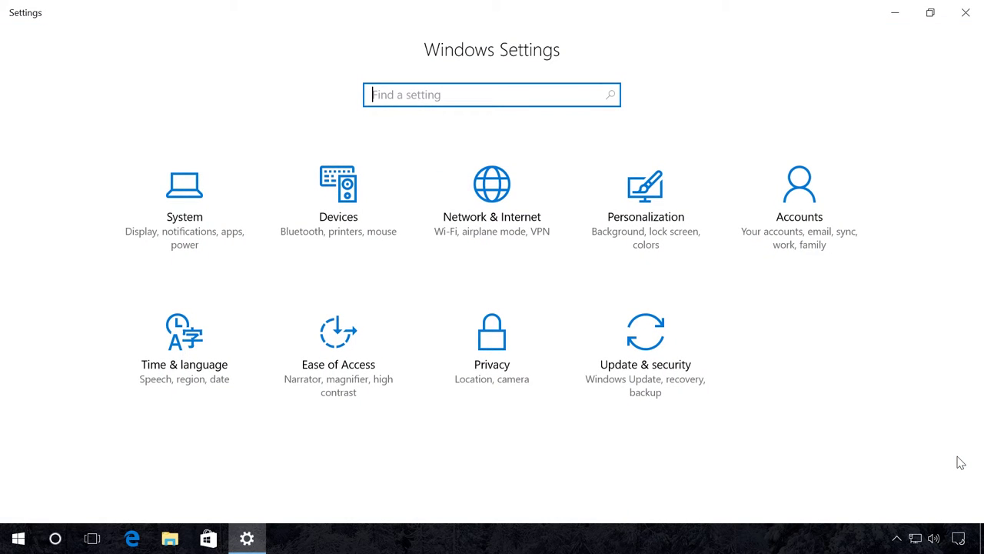
left_click(206, 230)
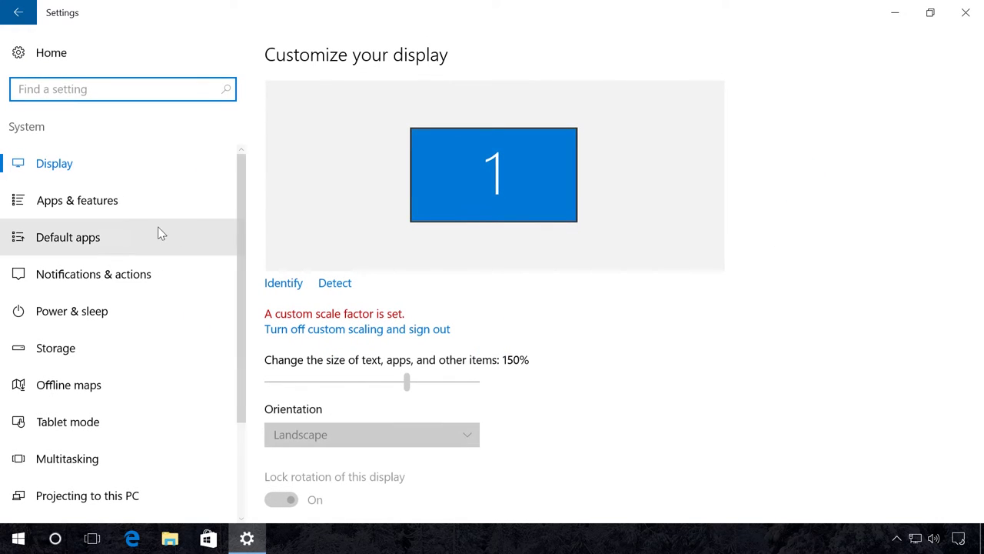
left_click(104, 205)
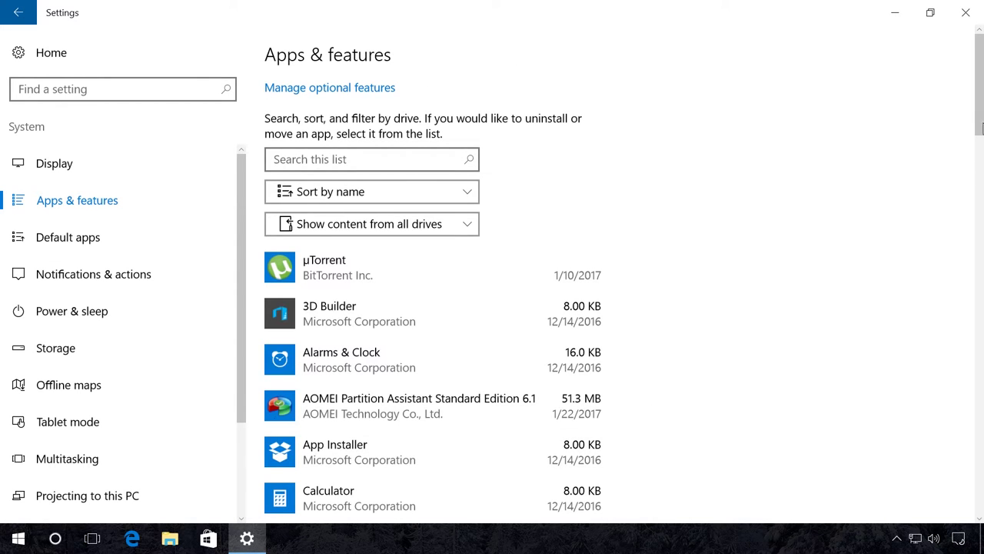
scroll(983, 185, "down", 3)
left_click_drag(981, 183, 970, 125)
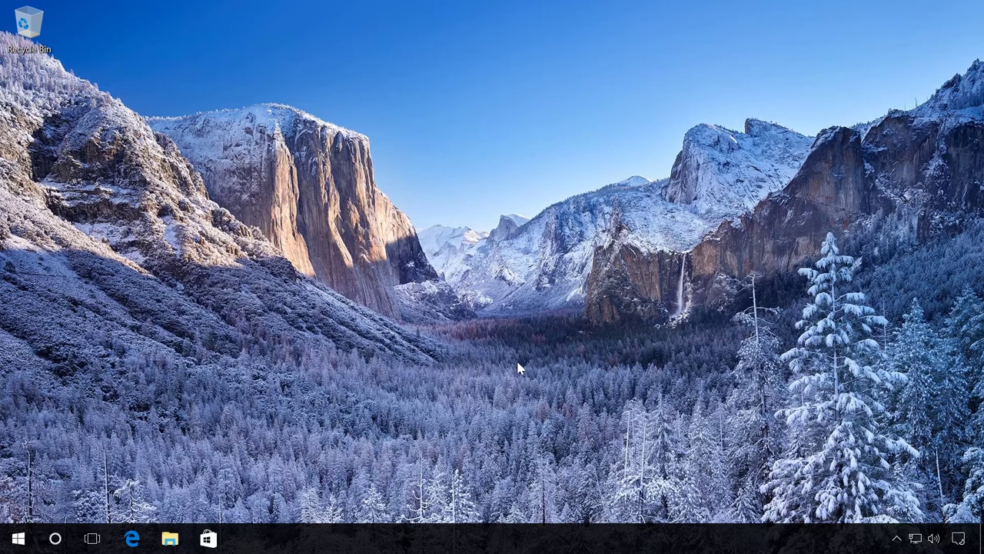
Open the storage usage breakdown of This PC (C:) in the system settings.
left_click(959, 538)
left_click(950, 465)
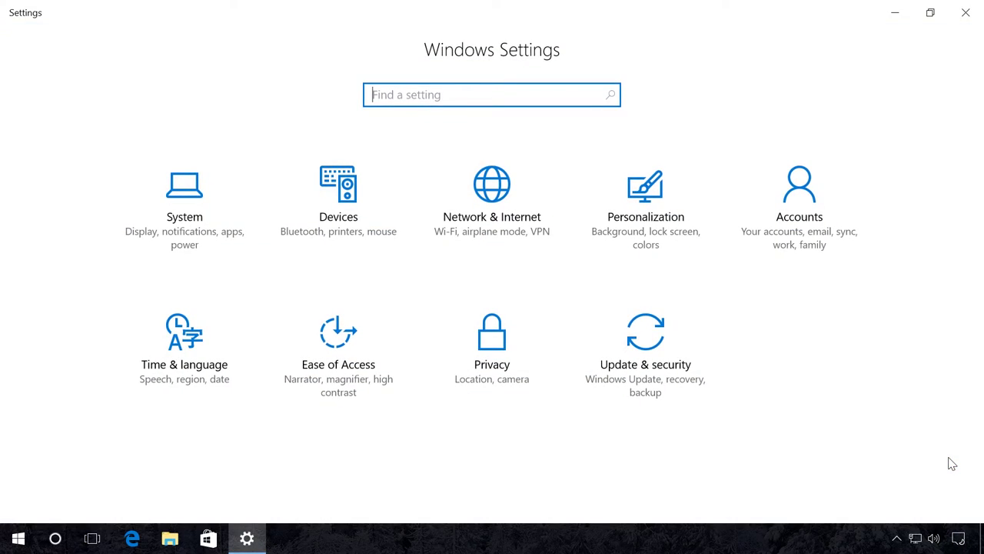
left_click(219, 240)
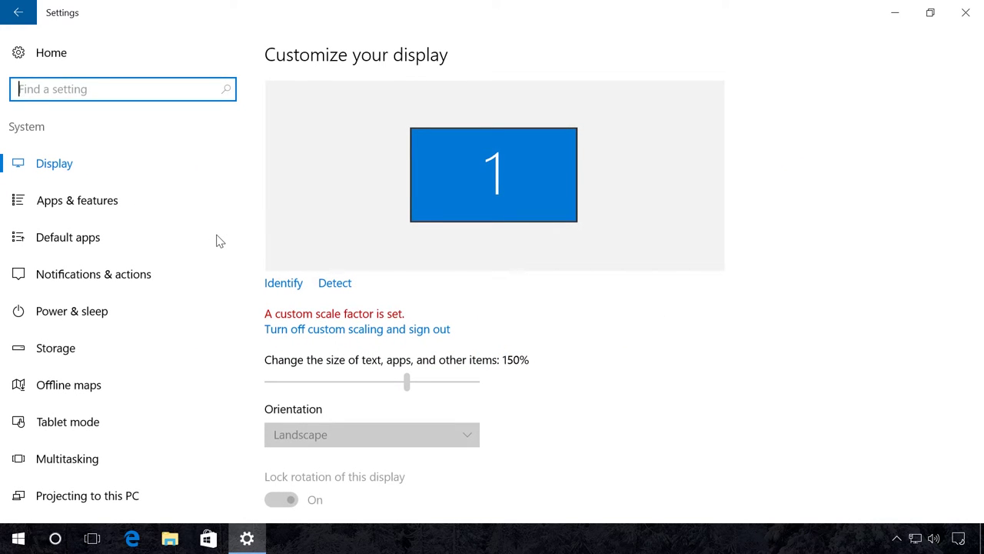
left_click(76, 348)
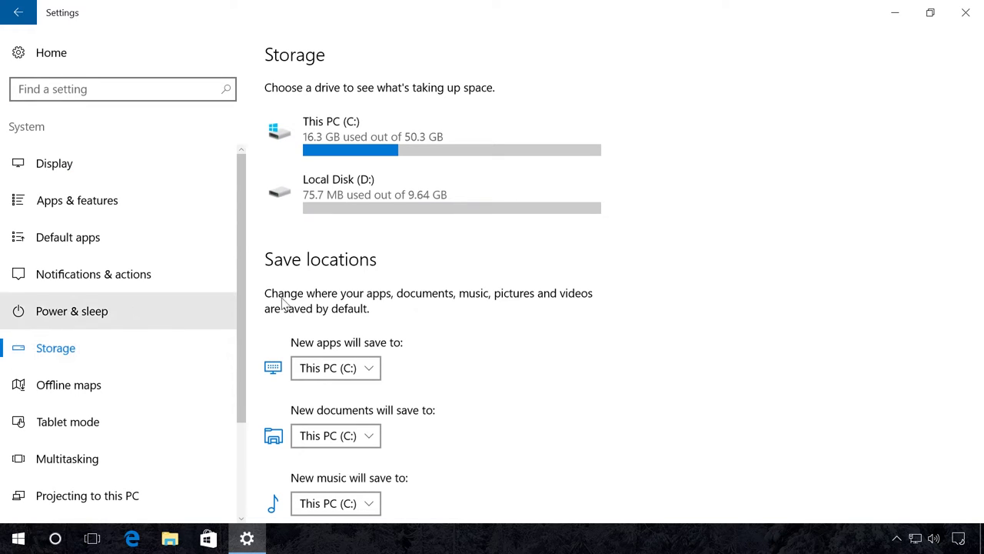
left_click(353, 132)
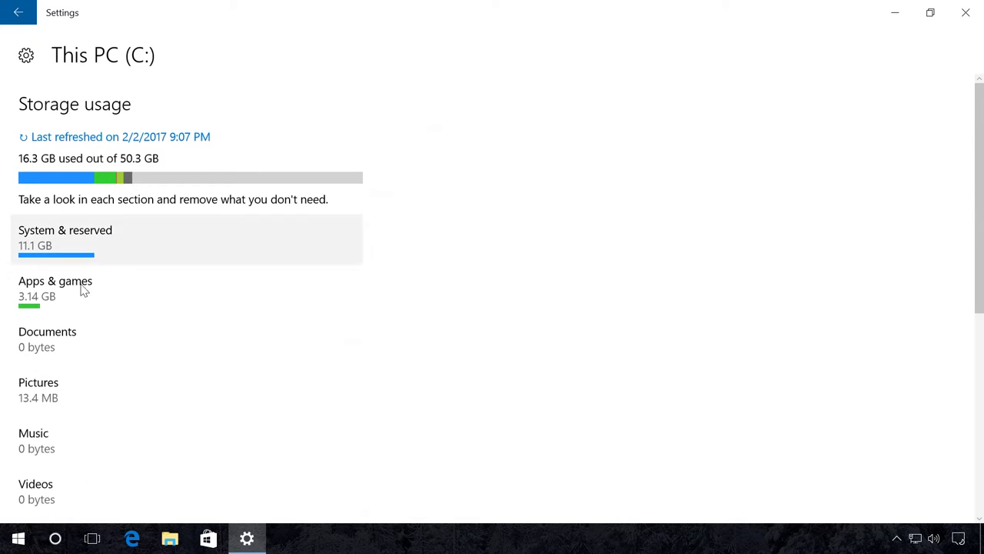
Open the Pictures folder from the storage usage categories, delete all six JPG images in it and close the folder window.
left_click(40, 391)
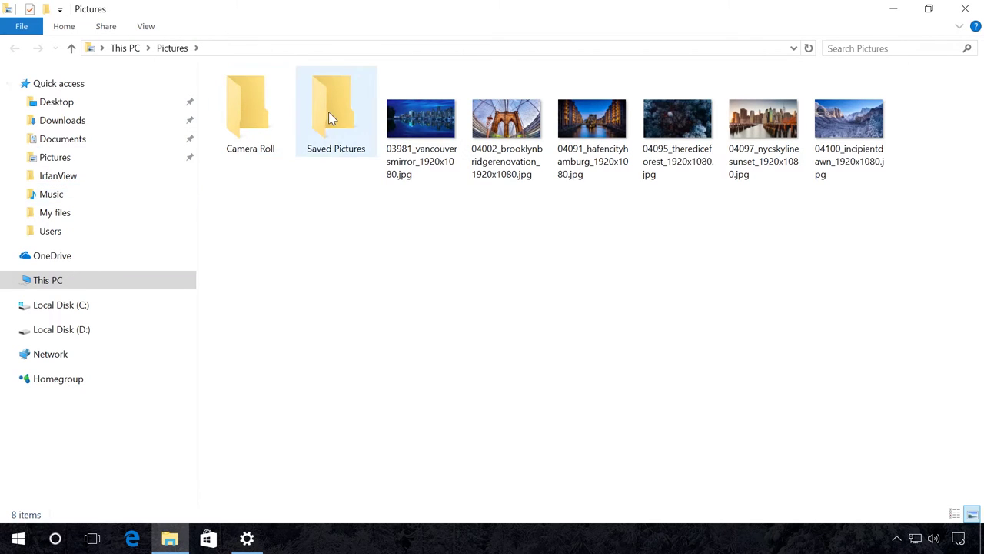
left_click(390, 133)
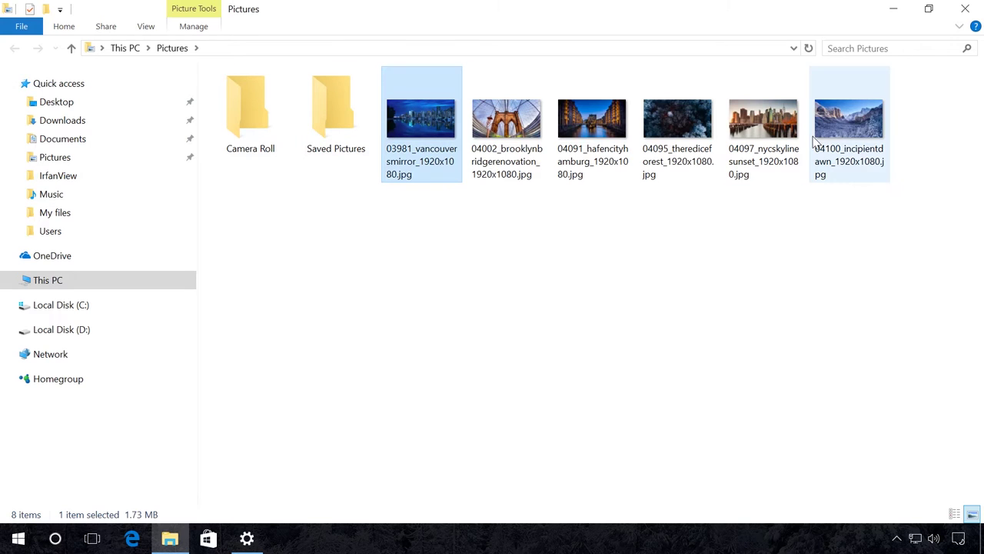
left_click(845, 136, "shift")
right_click(845, 136)
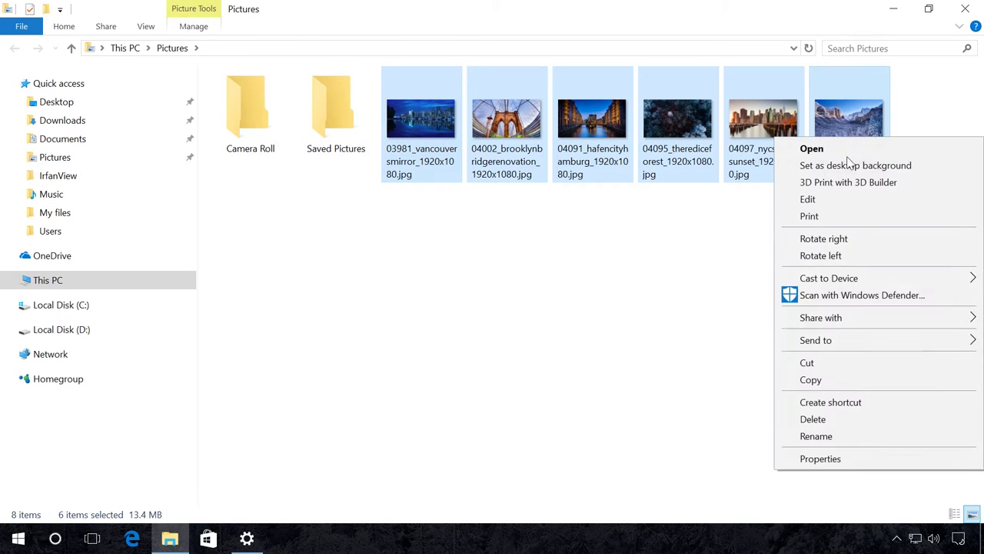
left_click(822, 420)
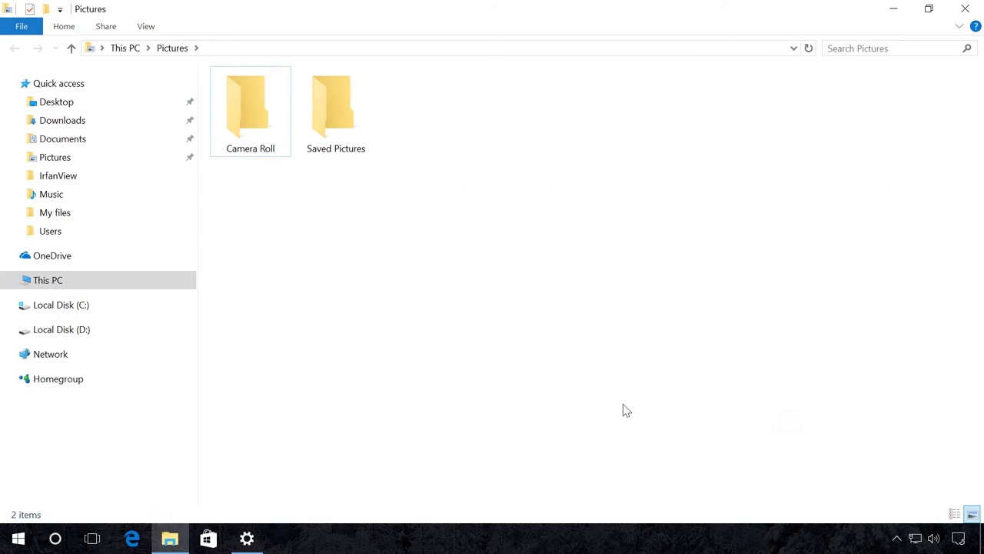
left_click(967, 16)
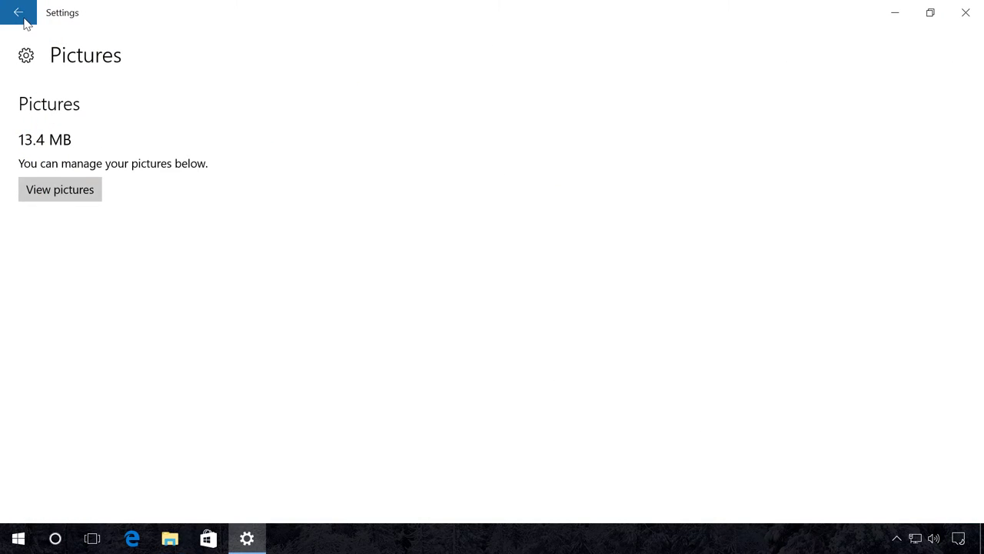
Set the default save location for new photos and videos to Local Disk (D:) in the Storage settings and apply it.
left_click(25, 18)
left_click(23, 17)
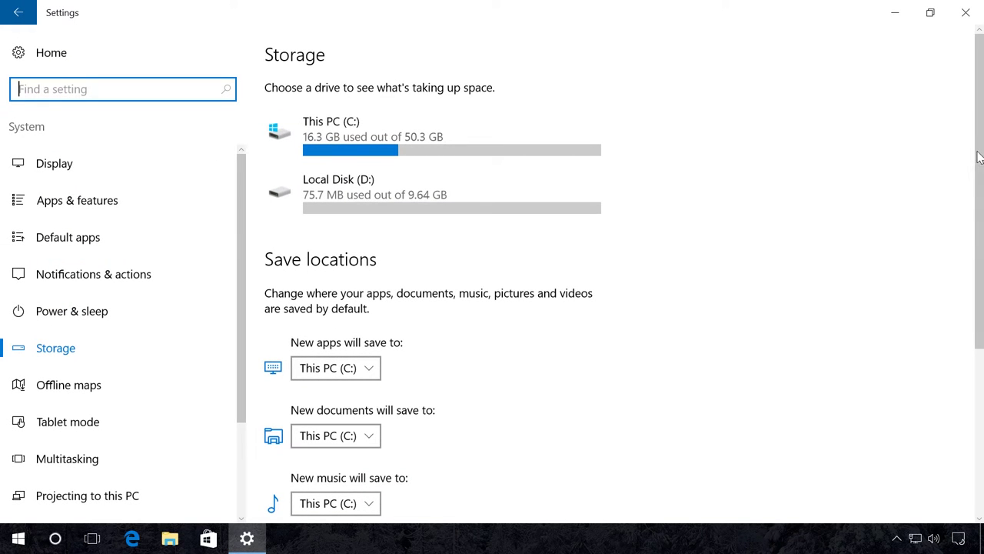
left_click_drag(982, 167, 982, 332)
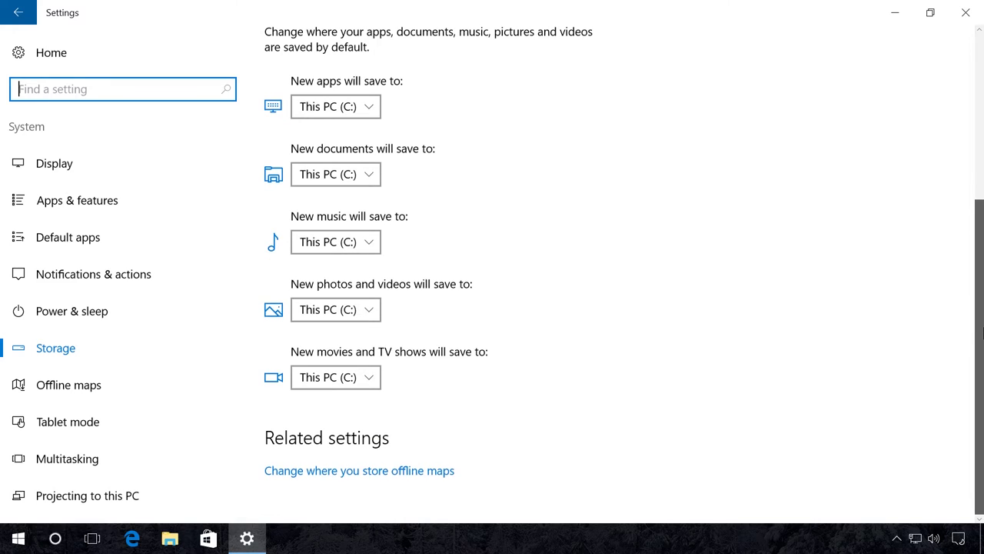
left_click(347, 317)
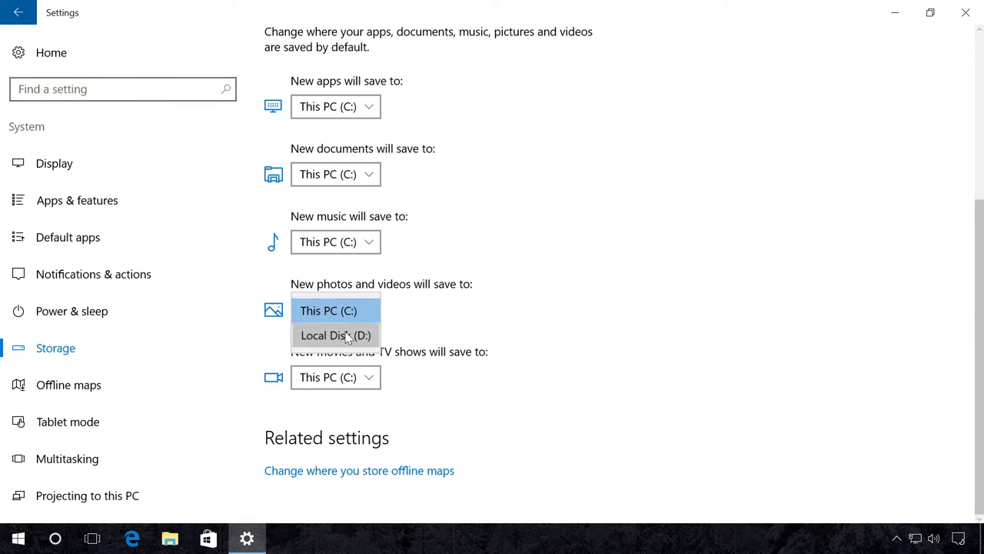
left_click(350, 335)
left_click(438, 312)
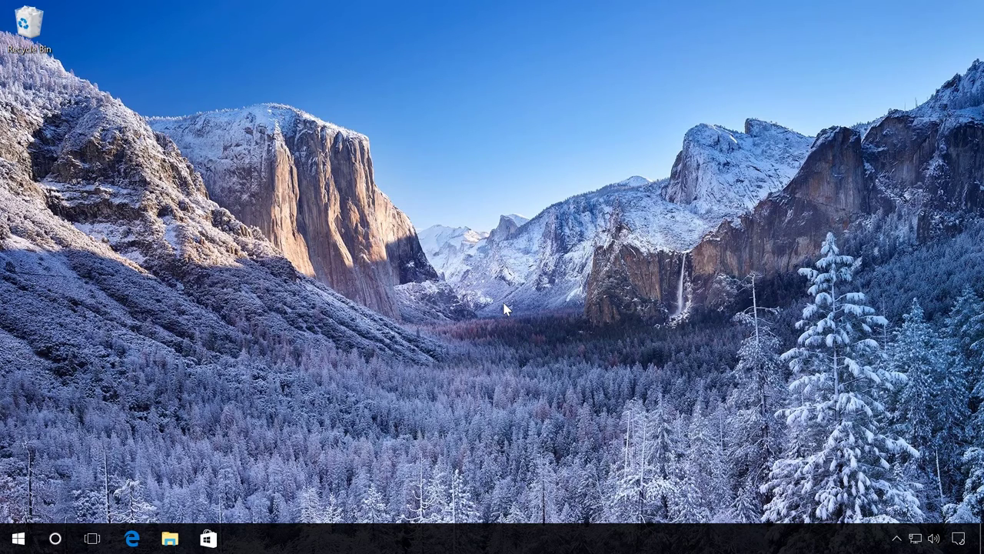
Download the offline map of Albania from the Europe region in the system's Offline maps settings.
left_click(958, 538)
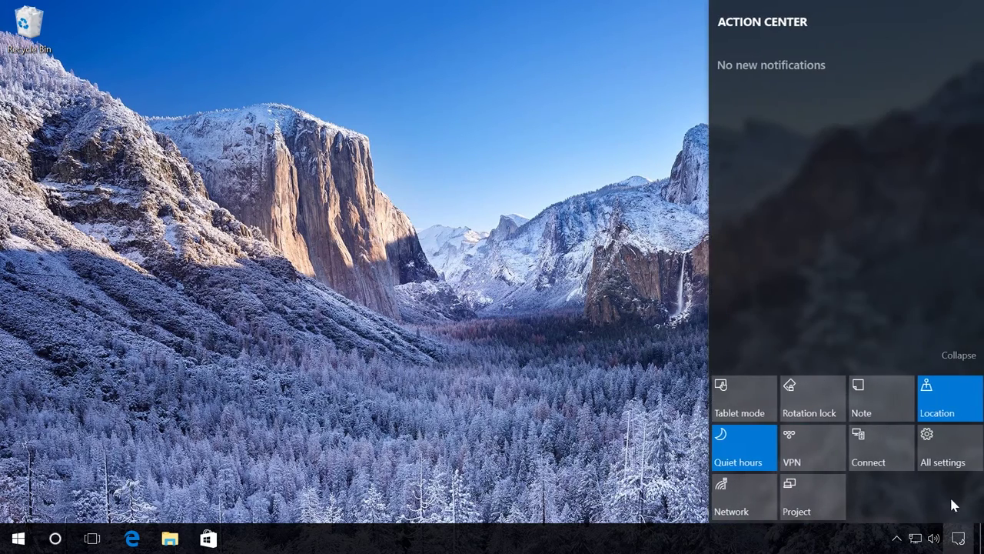
left_click(948, 461)
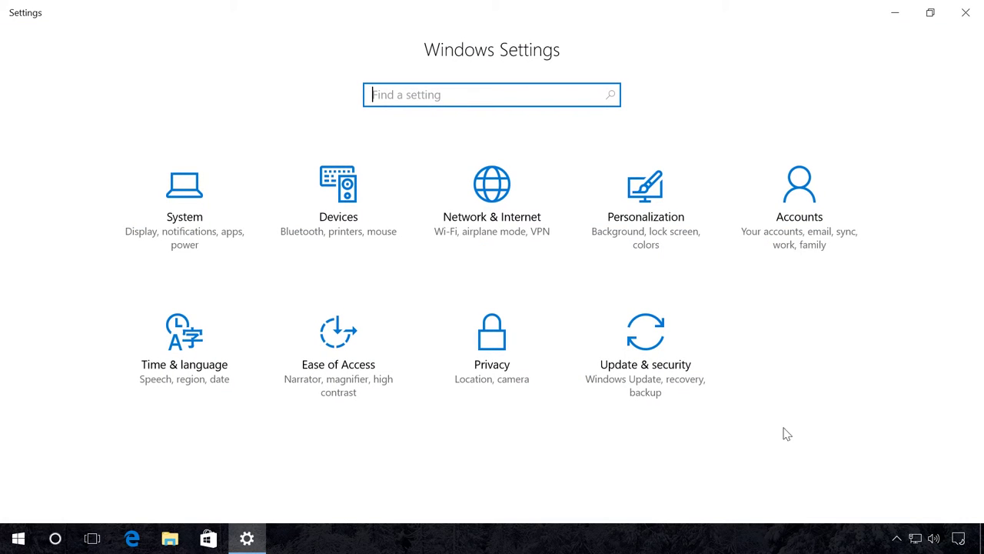
left_click(206, 221)
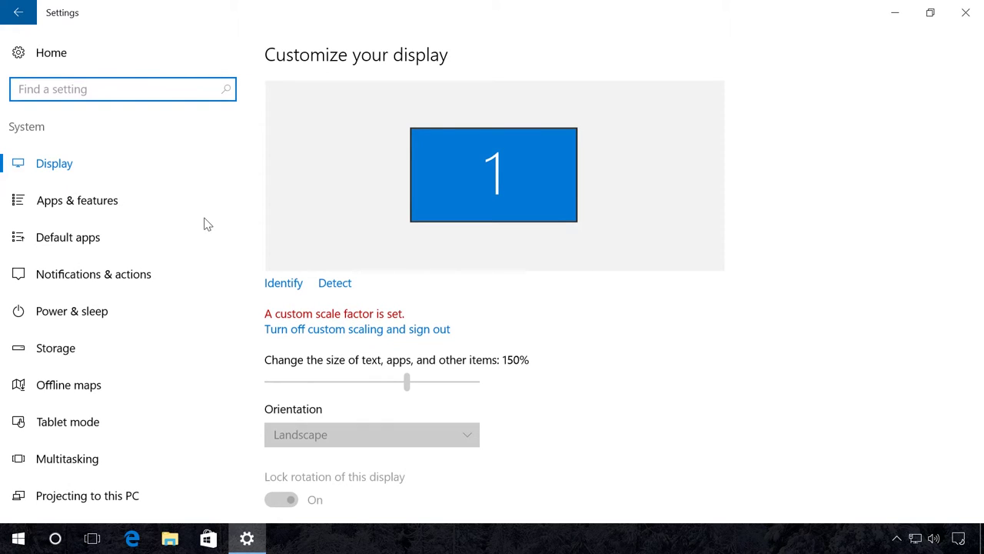
left_click(75, 387)
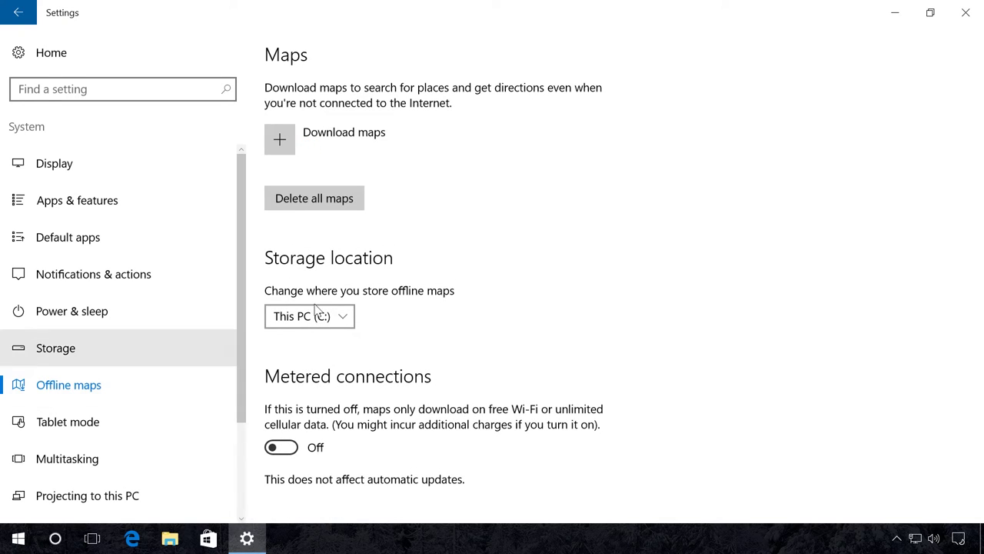
left_click(345, 143)
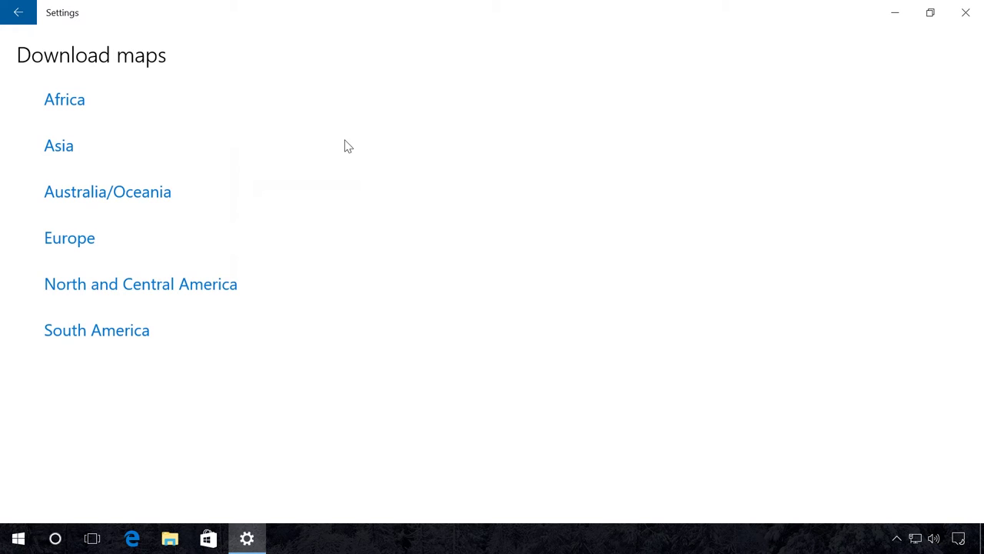
left_click(103, 247)
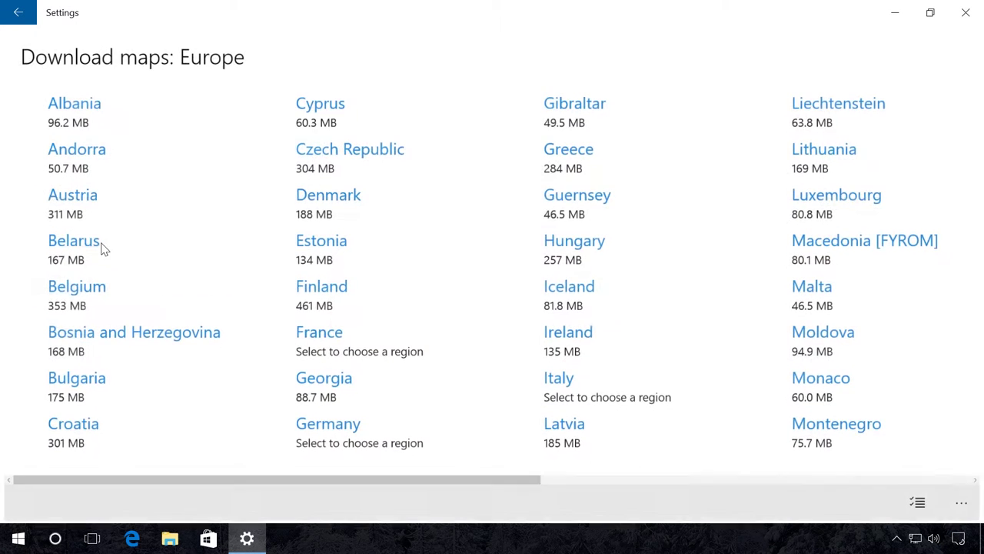
left_click(70, 117)
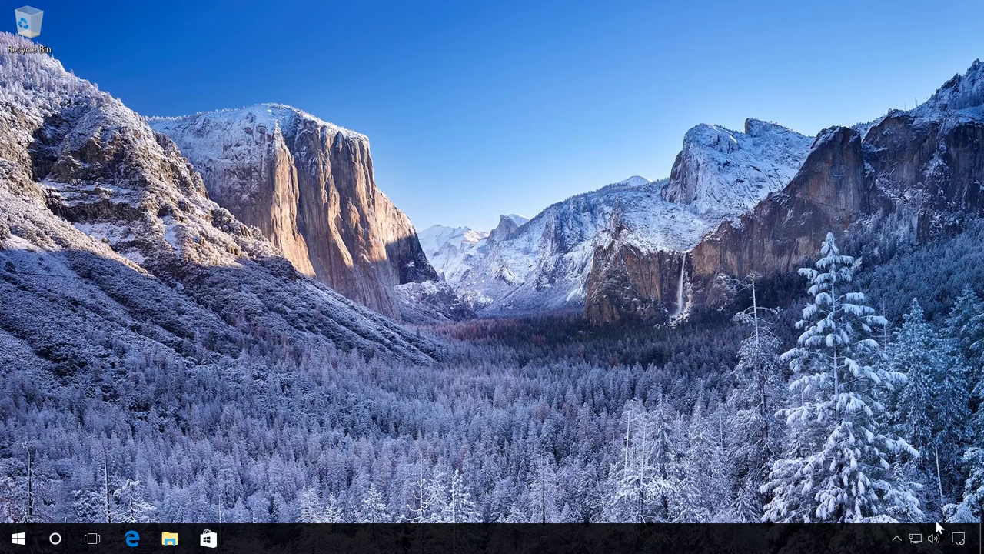
Open the usage details of the network data usage overview in the Network & Internet settings.
left_click(958, 538)
left_click(946, 445)
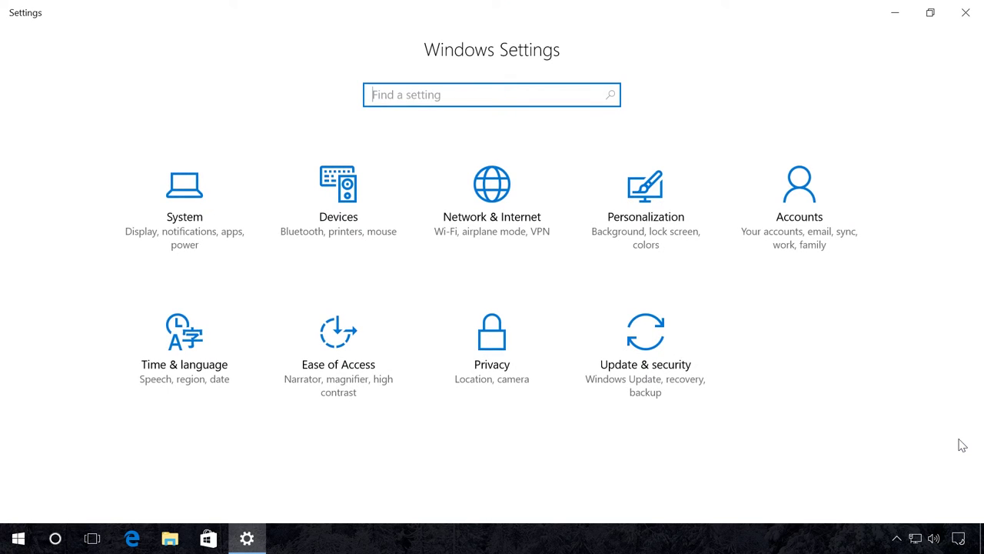
left_click(506, 215)
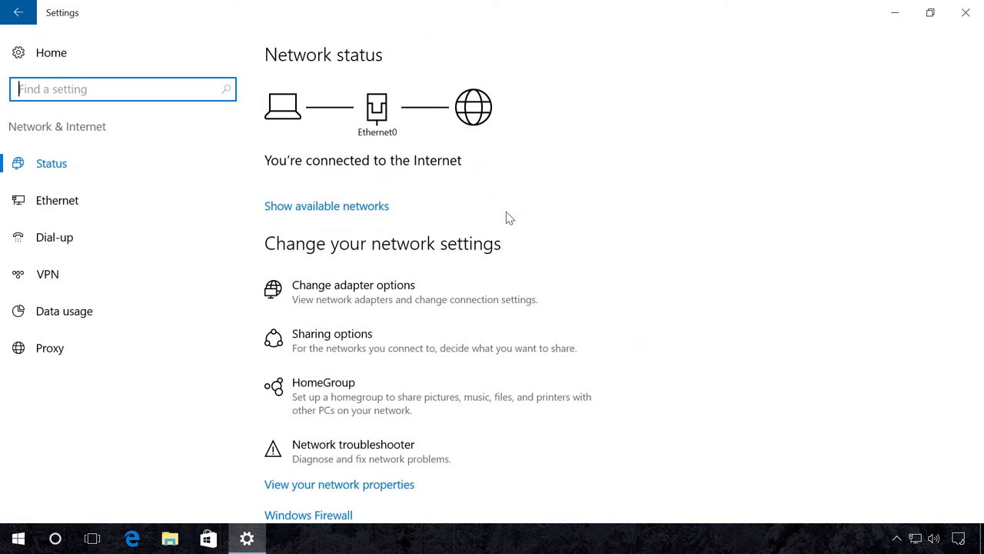
left_click(81, 315)
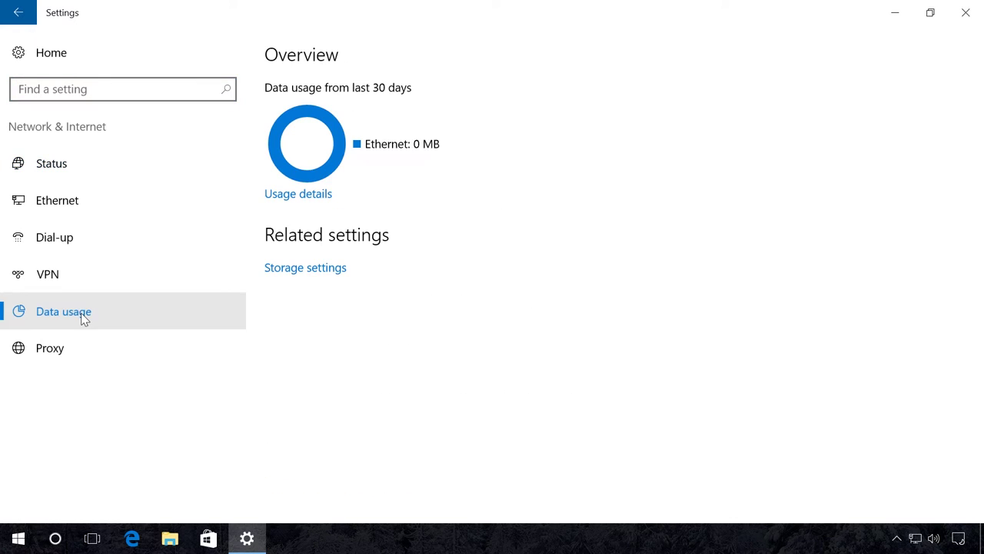
left_click(287, 199)
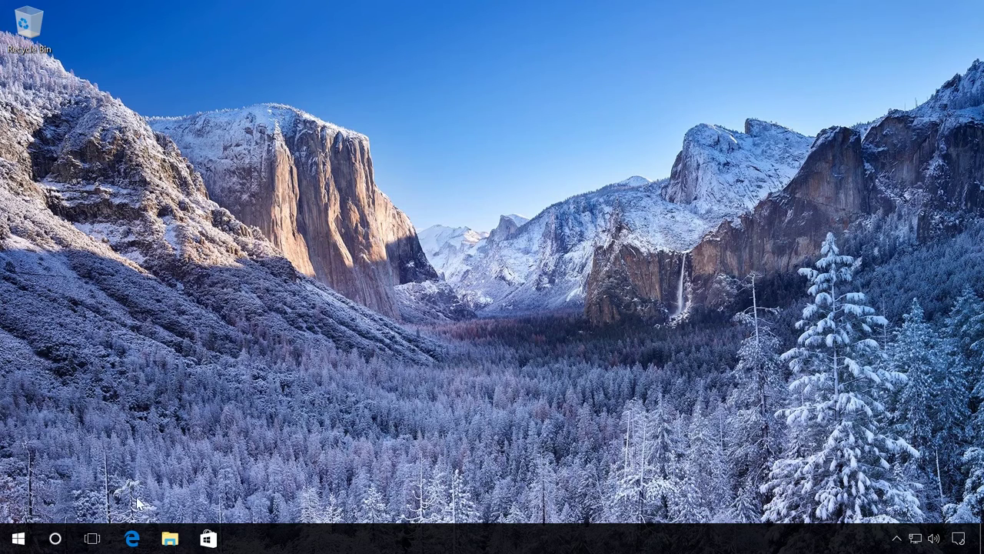
Set File Explorer to open to This PC in Folder Options, then close and reopen File Explorer to check it.
left_click(169, 538)
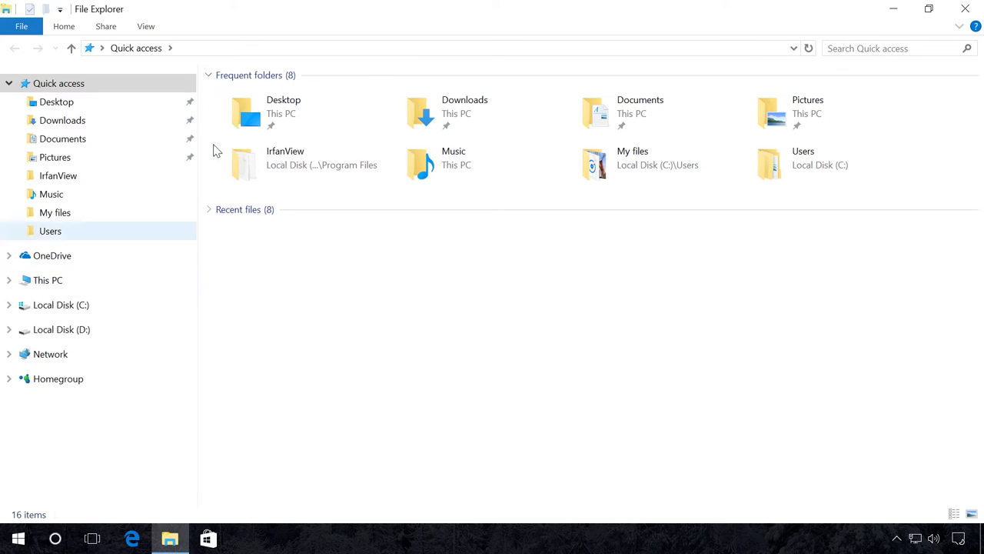
left_click(145, 28)
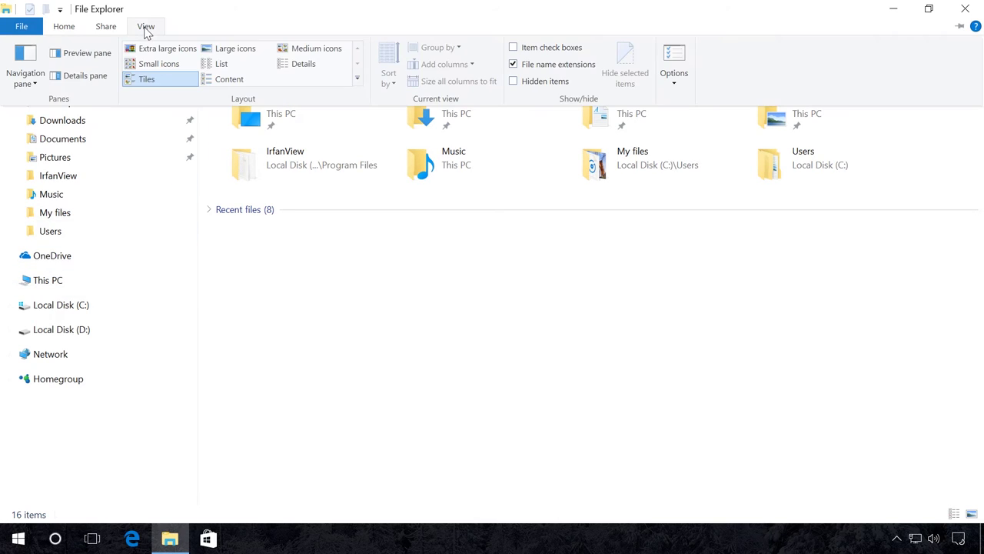
left_click(667, 68)
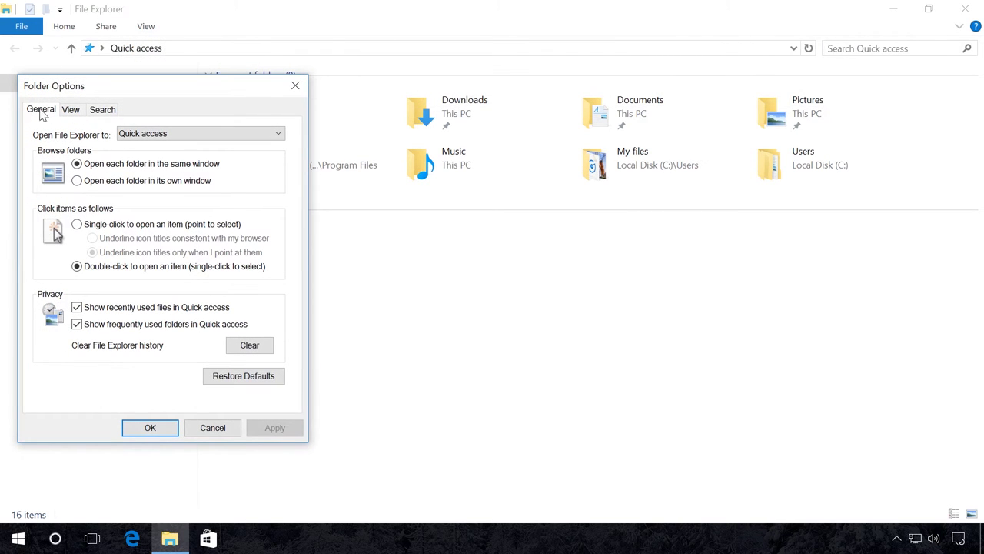
left_click(134, 133)
left_click(142, 157)
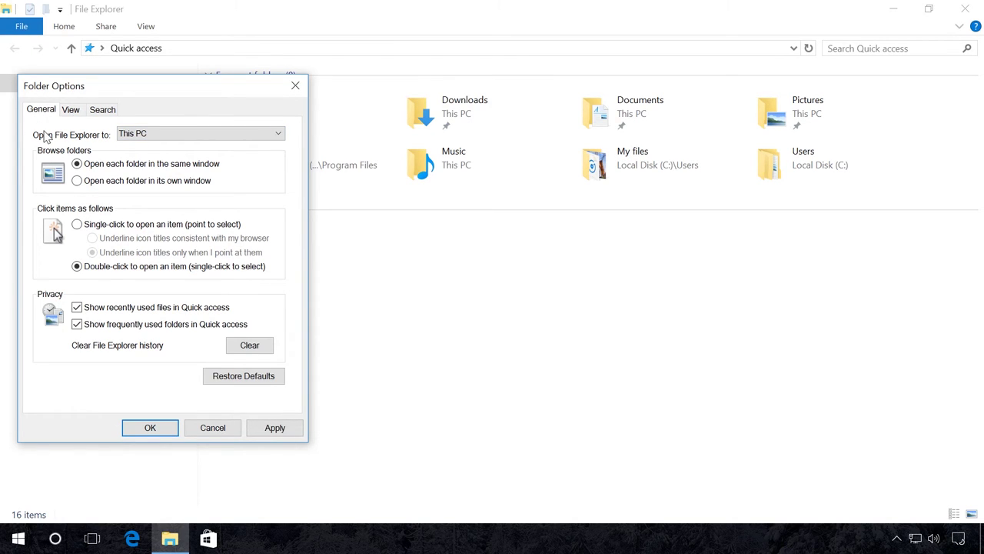
left_click(151, 427)
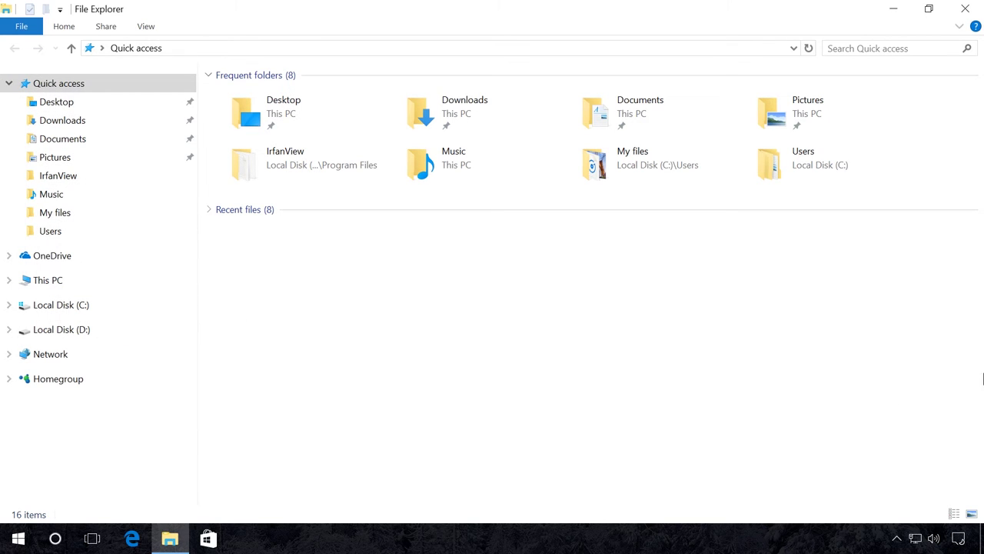
left_click(965, 8)
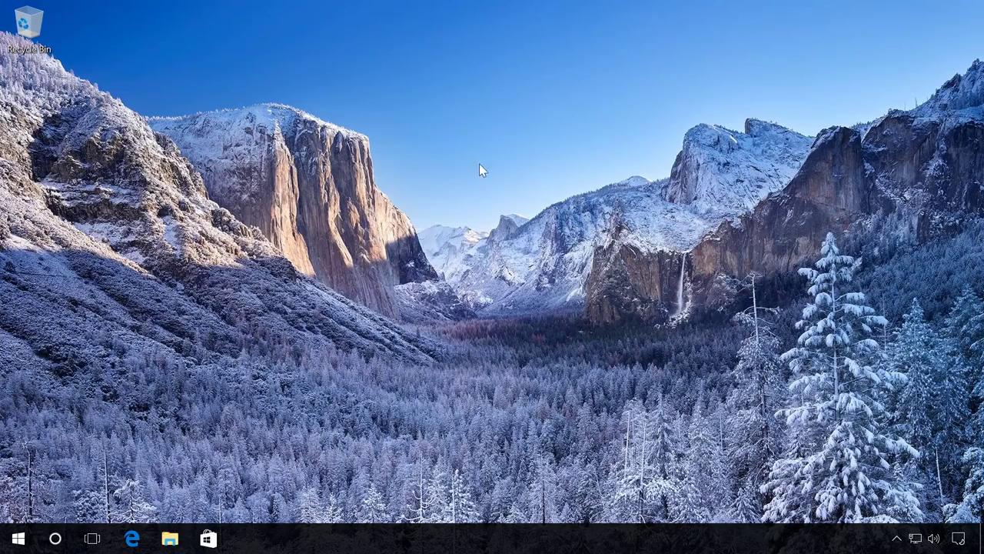
left_click(169, 540)
Turn on Use Start full screen in the Personalization settings and check the full-screen Start by opening and closing it.
left_click(958, 539)
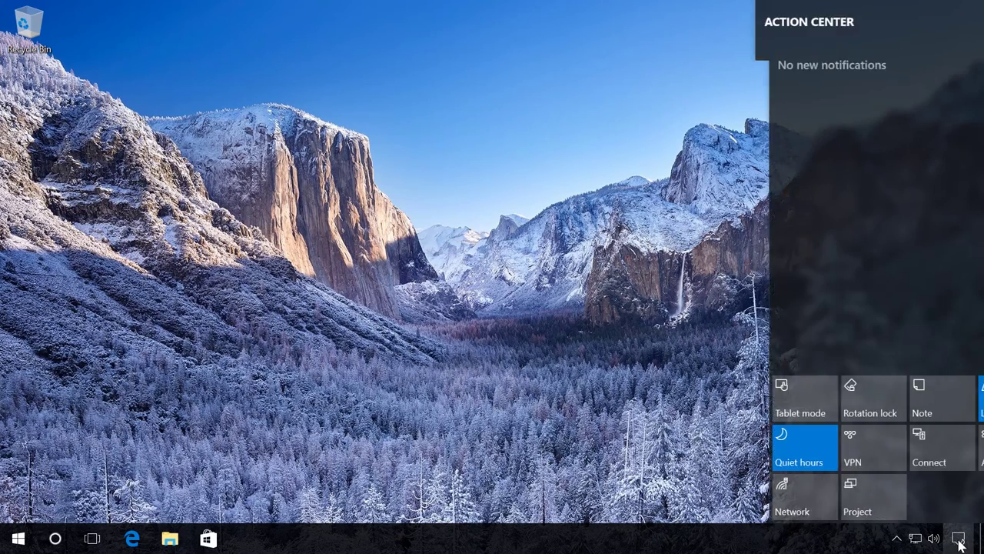
left_click(946, 461)
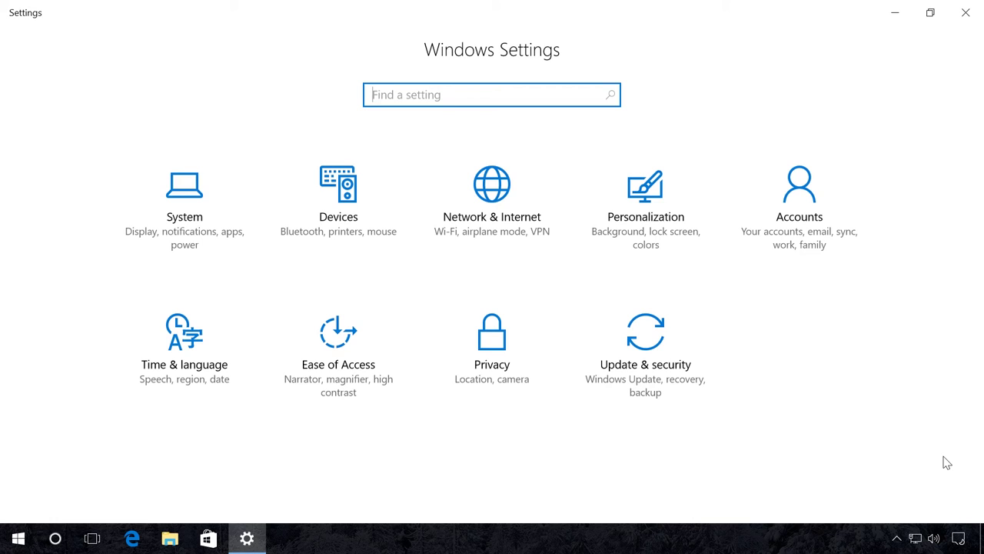
left_click(660, 245)
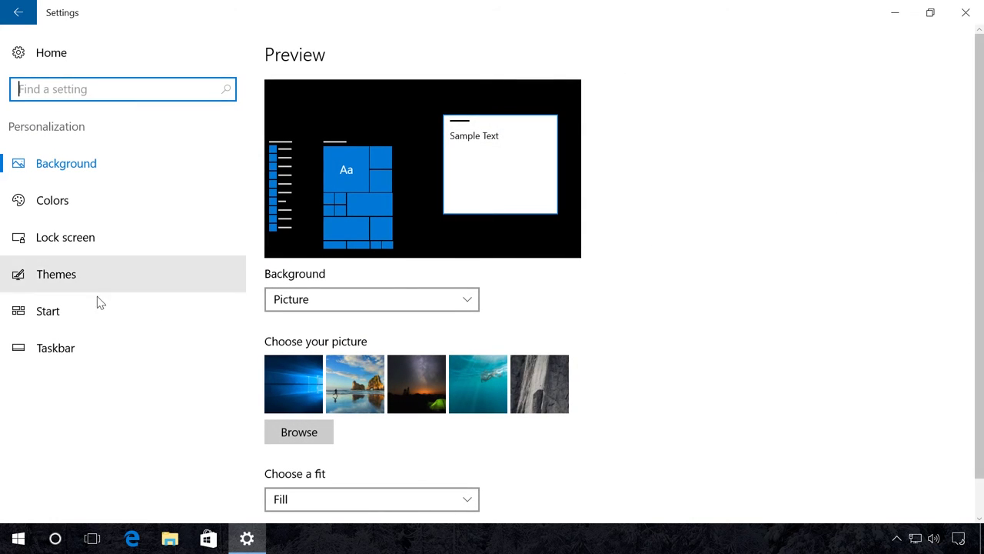
left_click(77, 307)
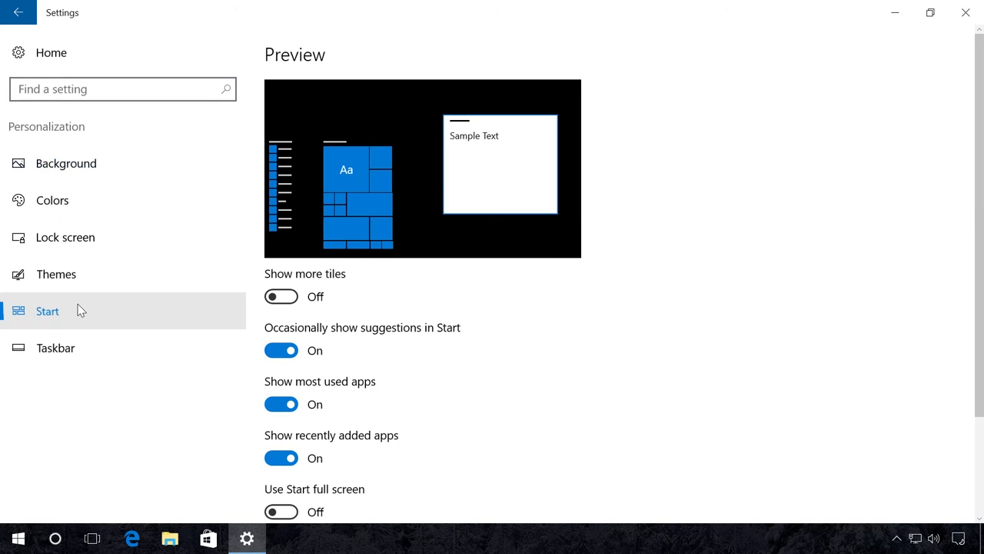
left_click(292, 513)
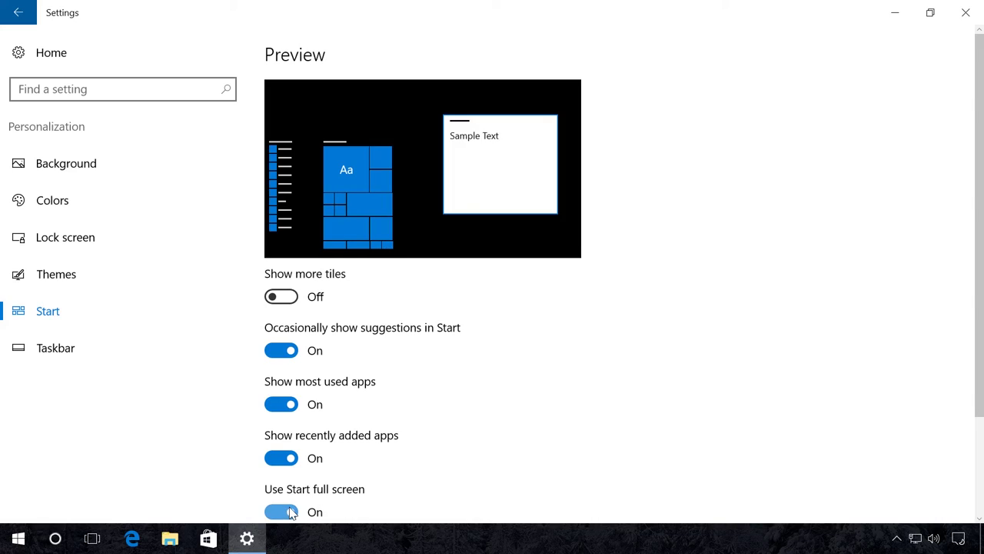
left_click(19, 538)
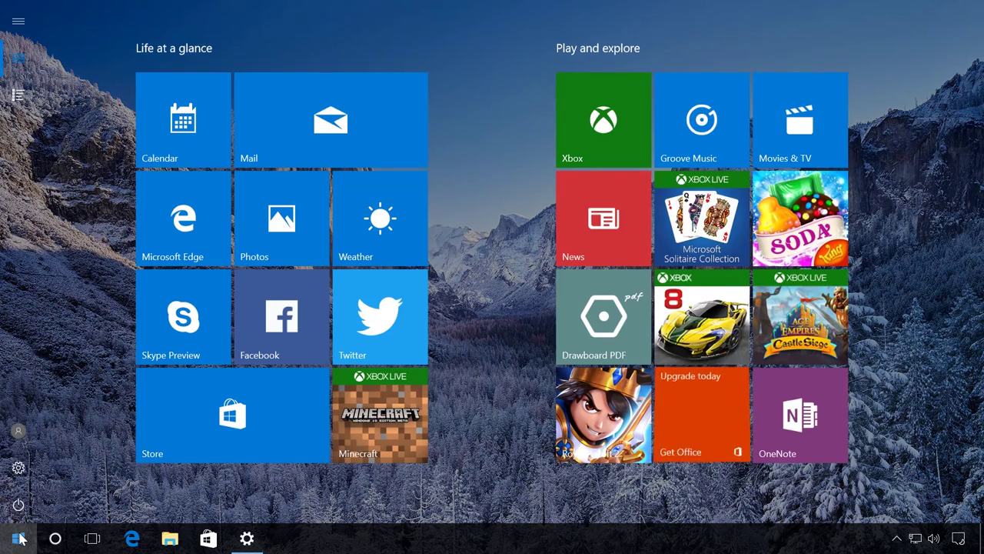
left_click(19, 538)
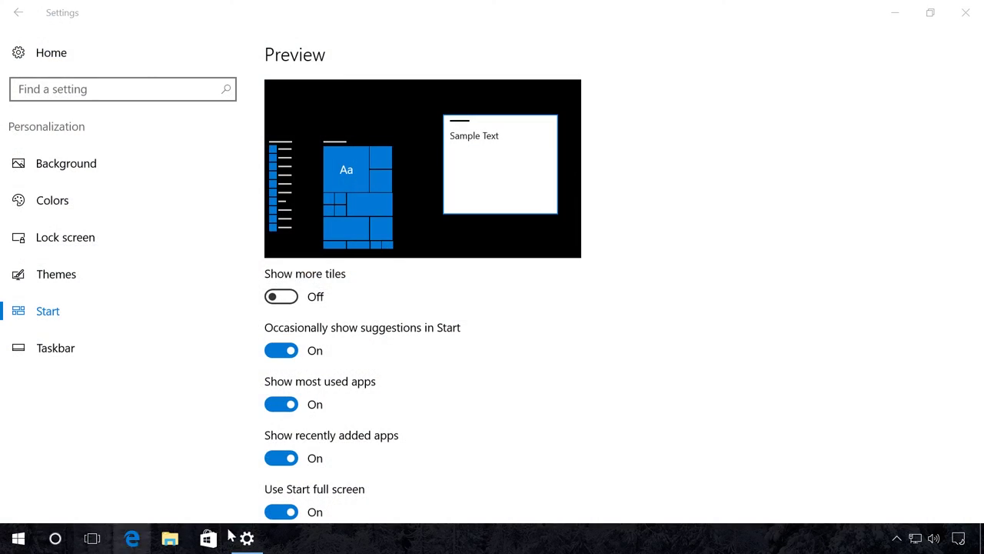